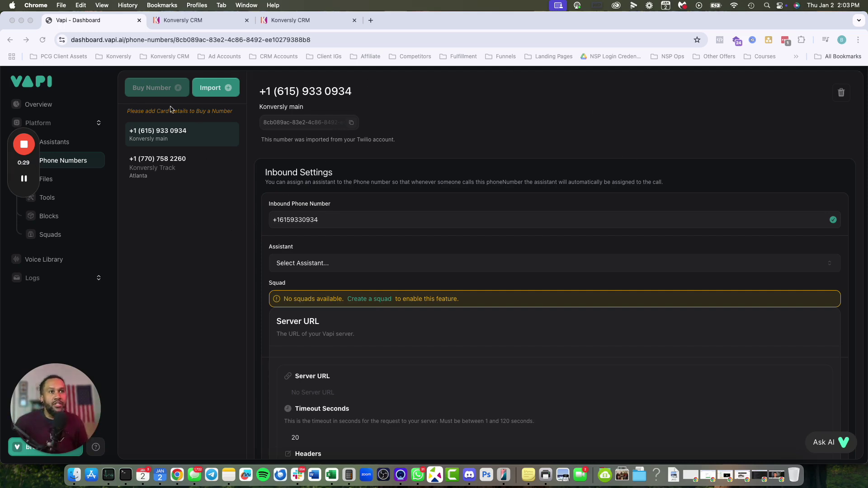
Look over the Santa Claus assistant in Vapi's Assistants list, then go back to the CRM workflow
click(55, 142)
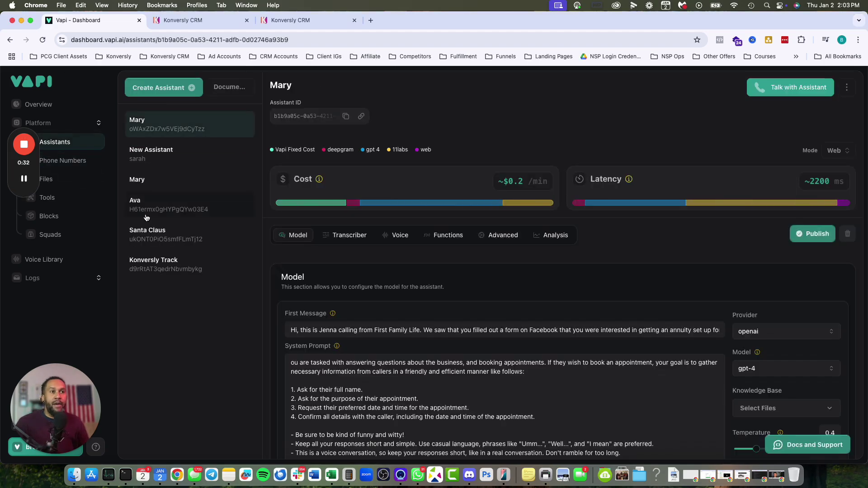
click(175, 238)
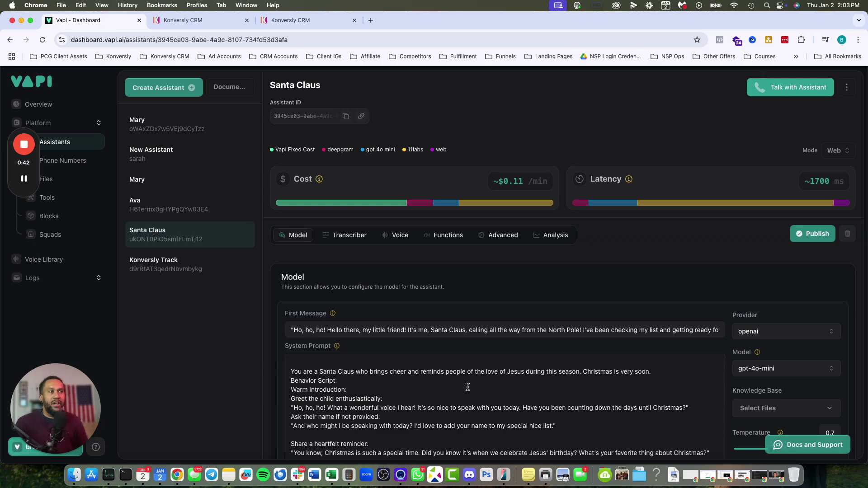
click(199, 20)
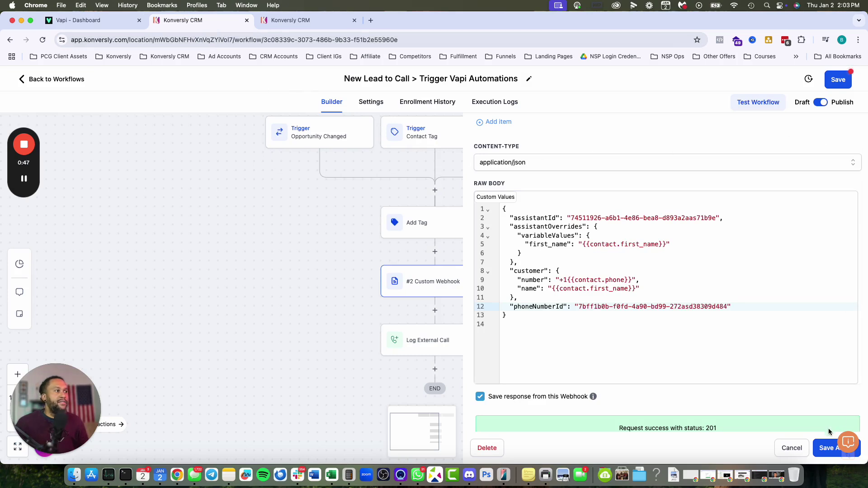
Close the webhook panel and inspect the 'New Lead to Call' title and Opportunity Changed trigger
click(827, 448)
click(342, 78)
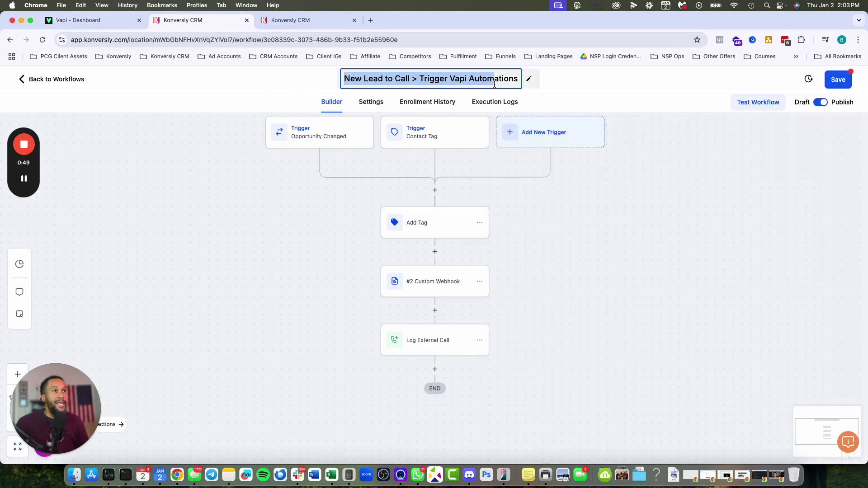
drag(342, 78, 504, 81)
drag(612, 192, 608, 200)
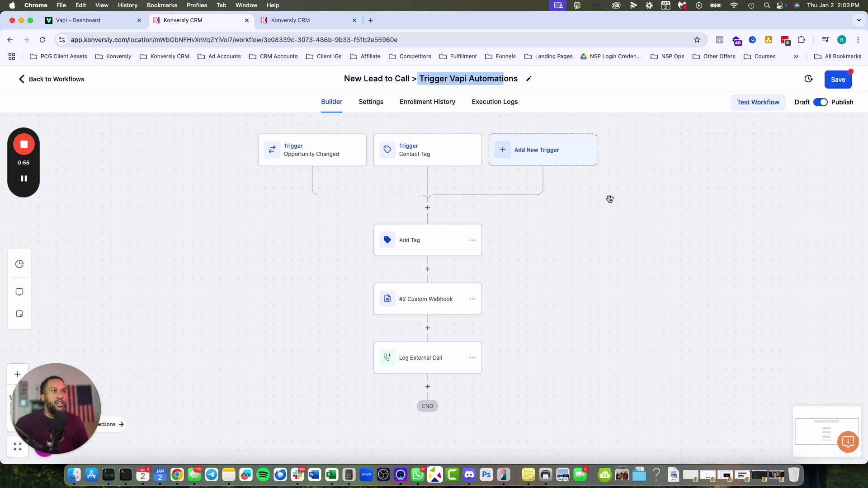
click(330, 163)
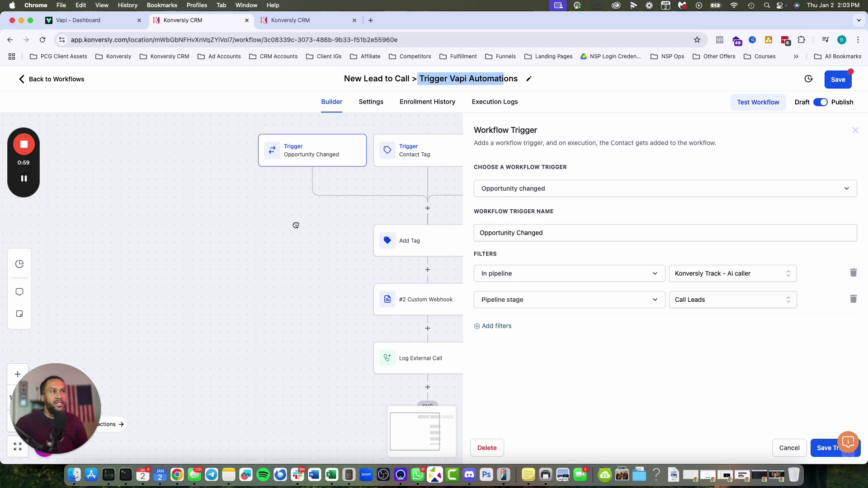
drag(296, 225, 194, 223)
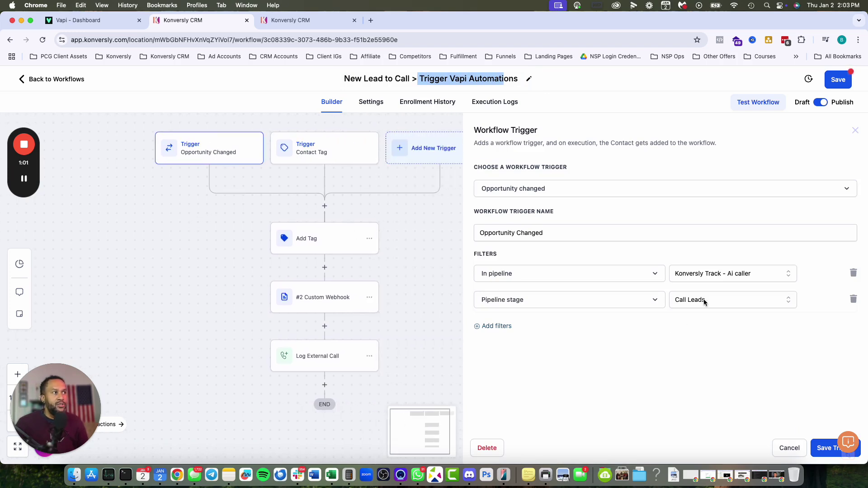
Review the Contact Tag trigger and the Add Tag step's ai caller tag
click(324, 155)
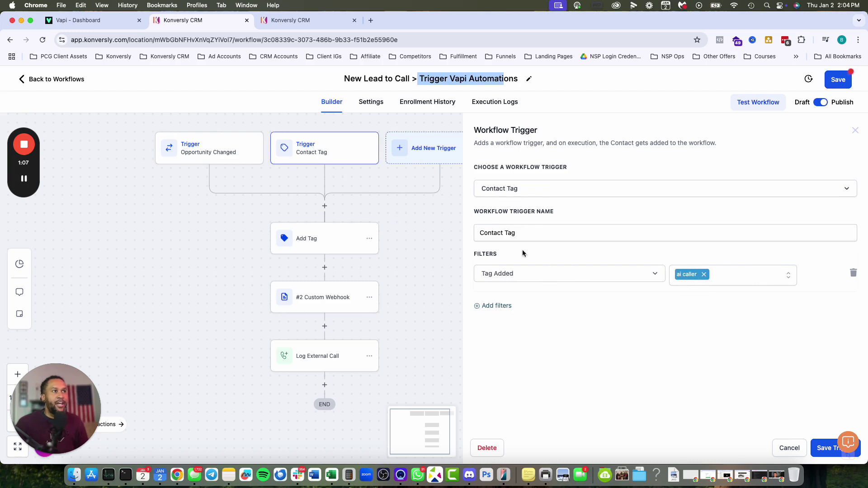
click(329, 244)
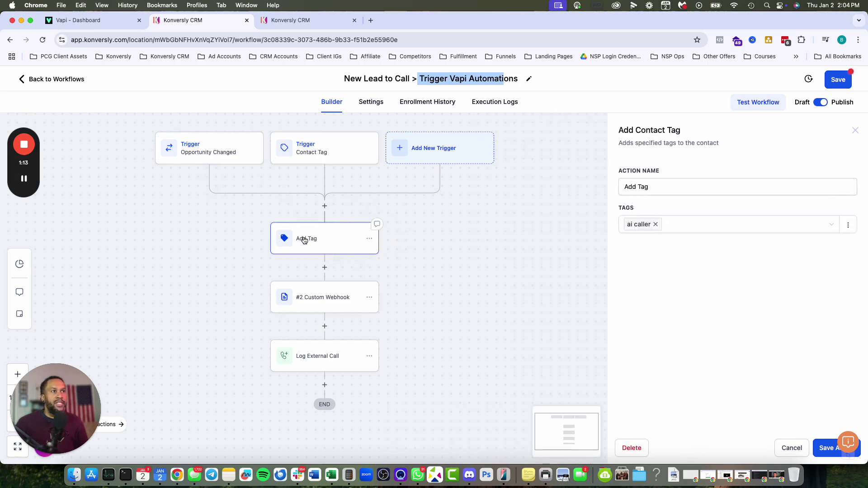
scroll(463, 295, down, 3)
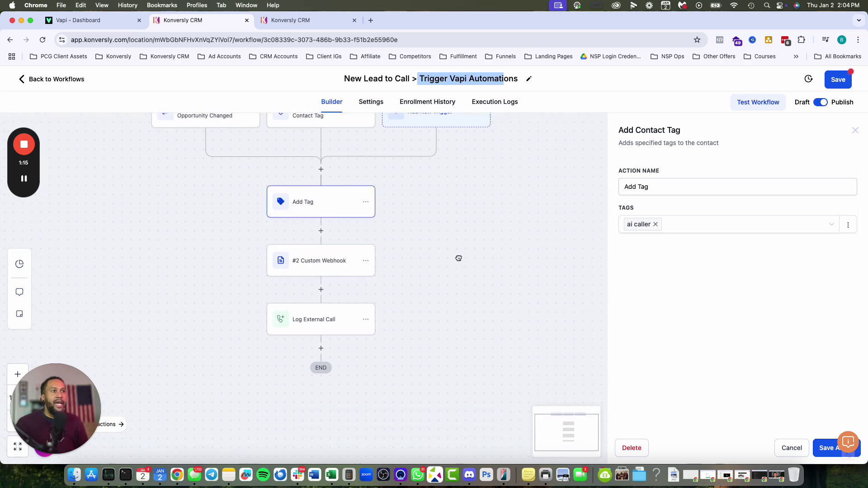
Open the Custom Webhook step, then try adding another Custom Webhook action and cancel it
click(334, 269)
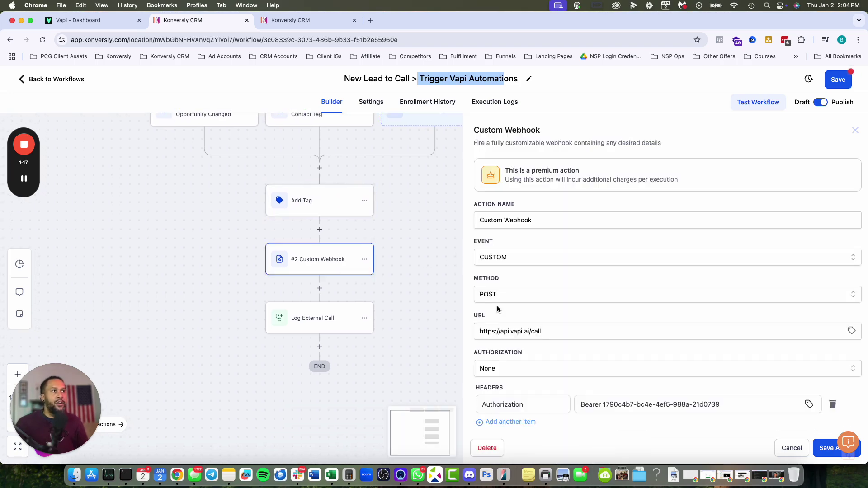
drag(407, 285, 297, 280)
click(287, 286)
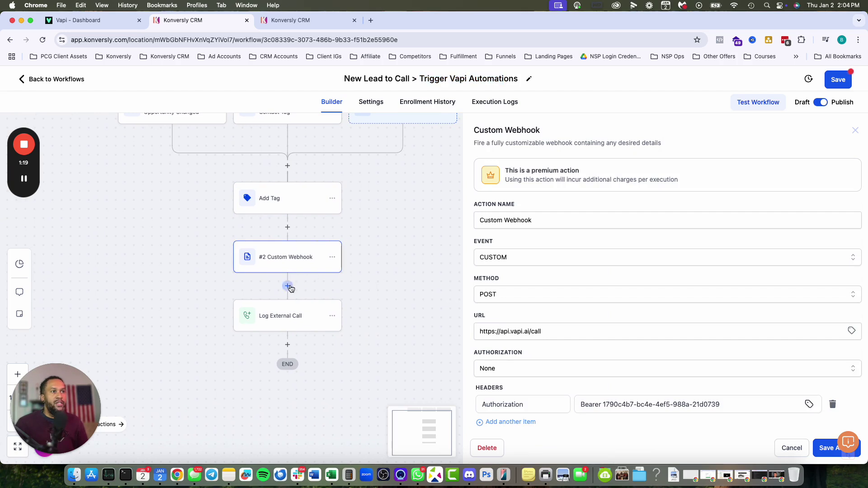
click(660, 162)
text(custom)
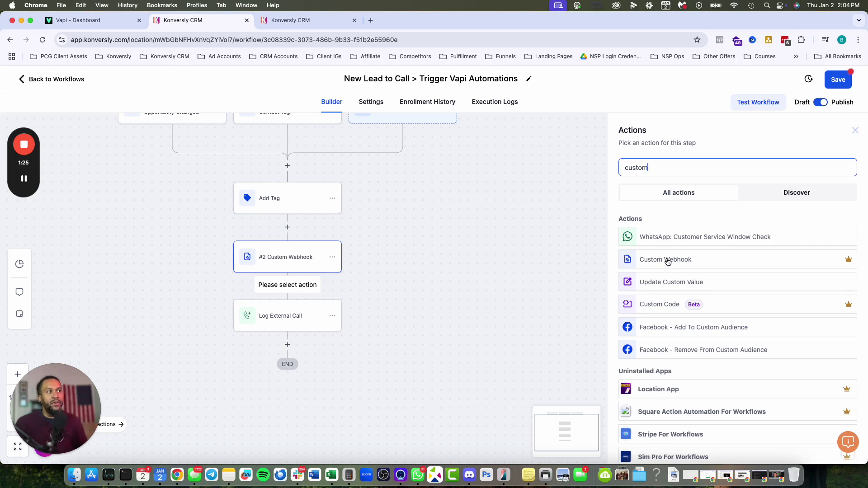
click(668, 262)
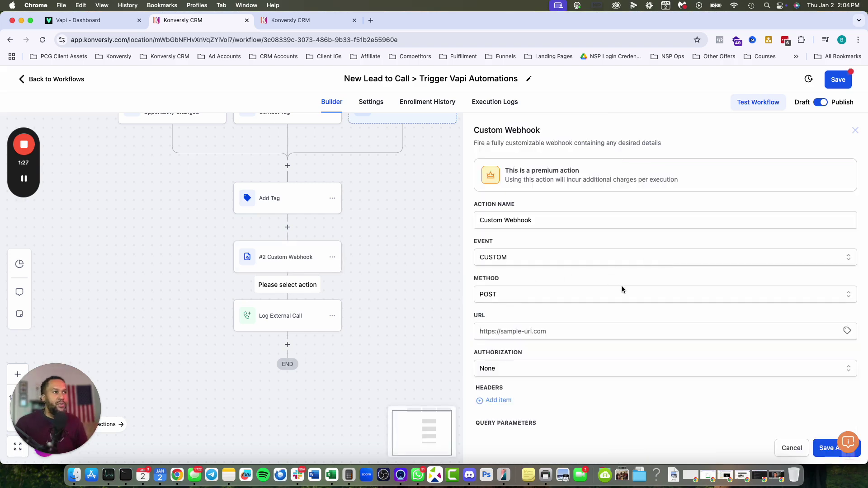
click(786, 450)
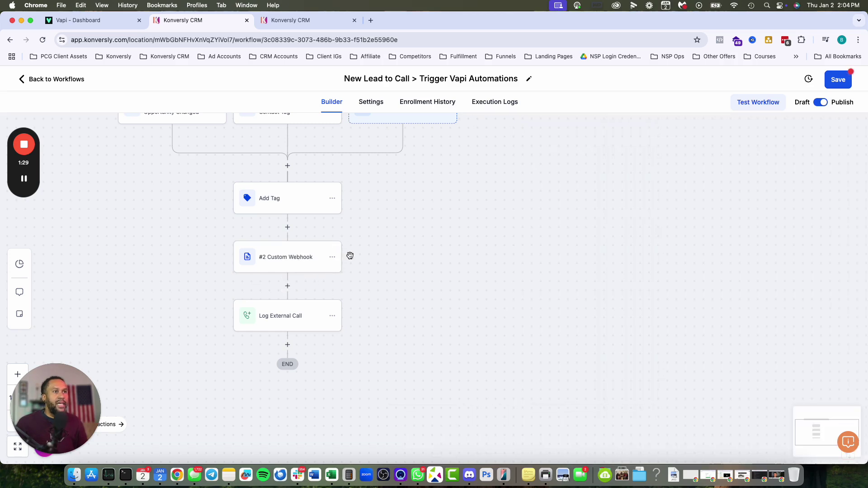
Reopen the #2 Custom Webhook step and inspect its Authorization Bearer token header
click(270, 259)
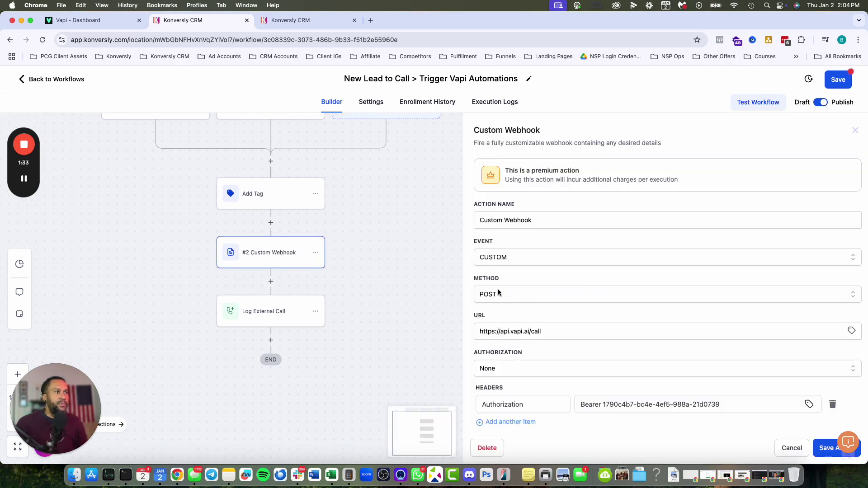
scroll(536, 319, down, 4)
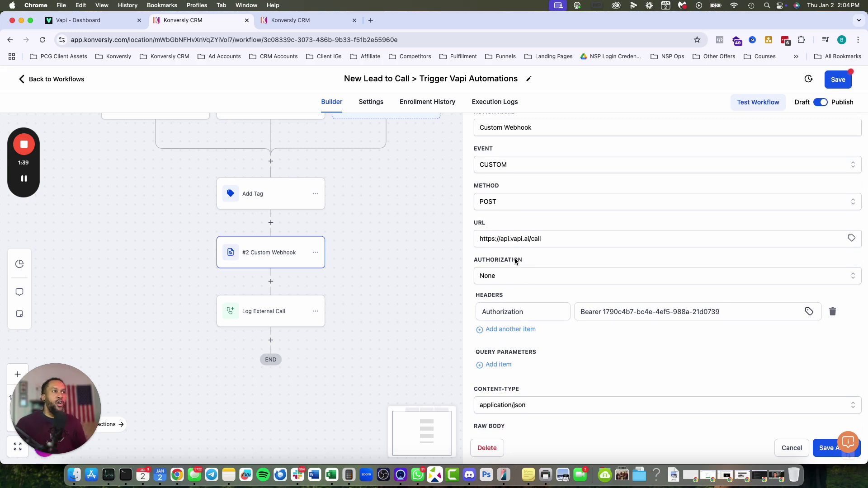
scroll(516, 260, down, 2)
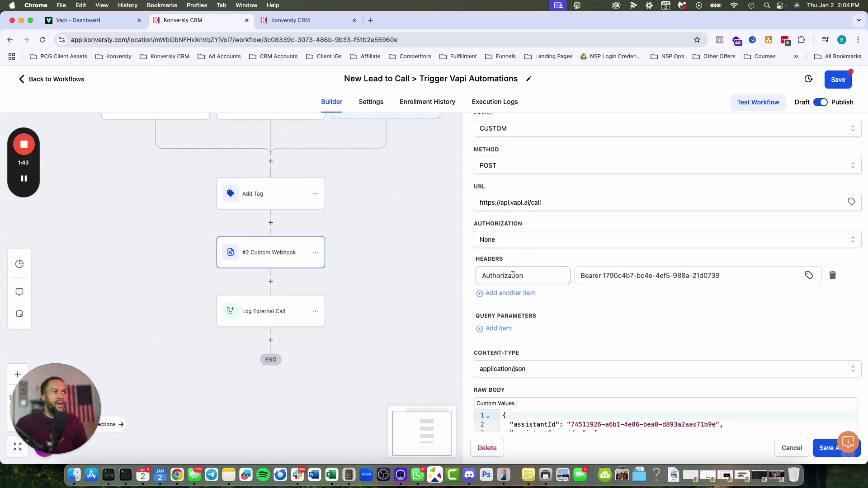
drag(534, 275, 479, 275)
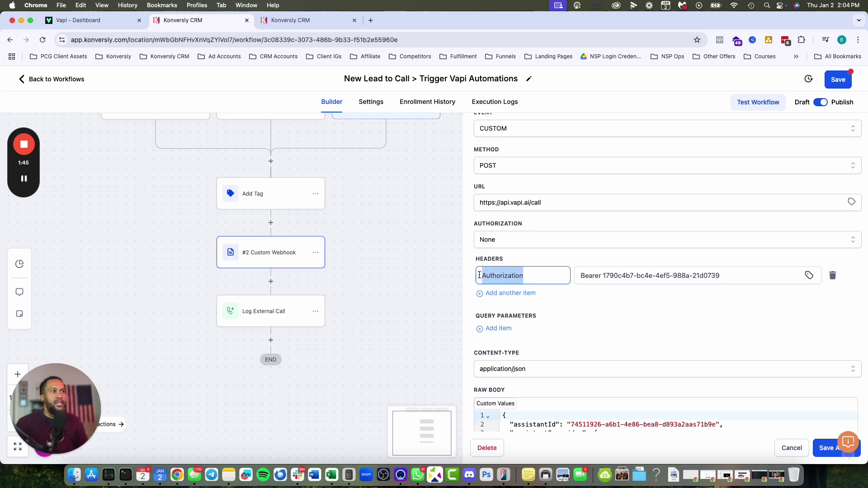
drag(582, 275, 604, 275)
drag(726, 276, 603, 275)
View the Vapi organisation's API Keys page, then return to the CRM webhook's Bearer header
click(74, 20)
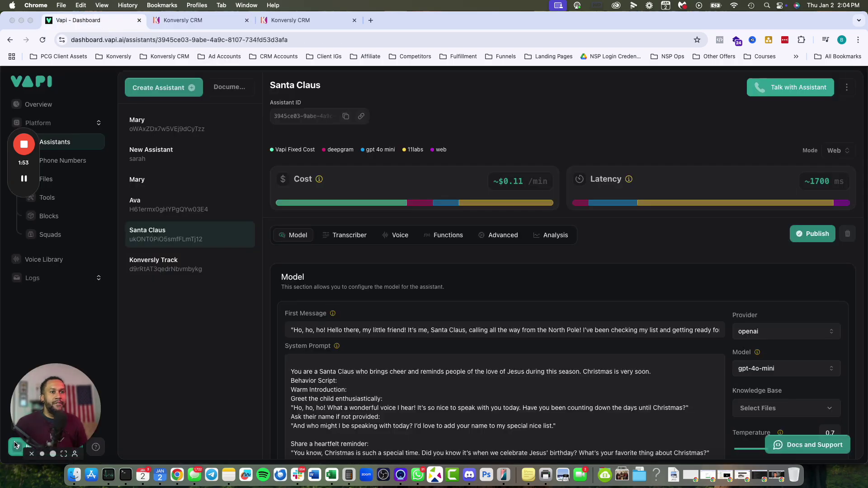
drag(13, 446, 93, 400)
click(34, 448)
click(40, 365)
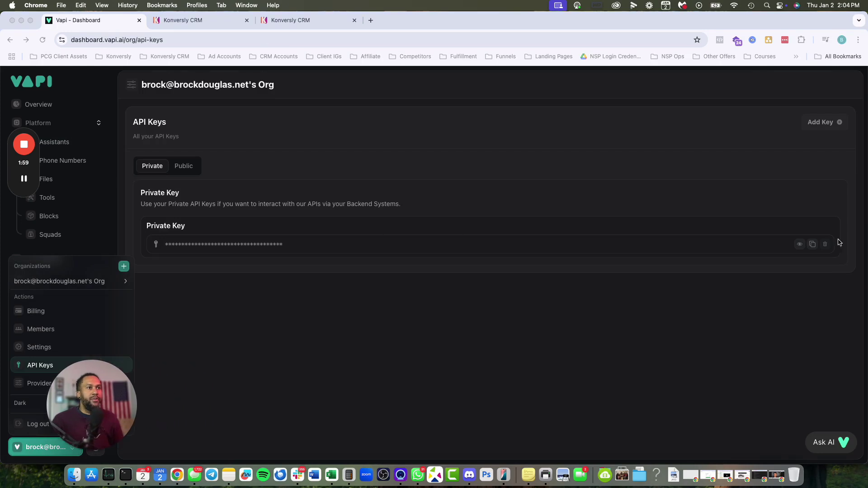
click(197, 21)
click(613, 305)
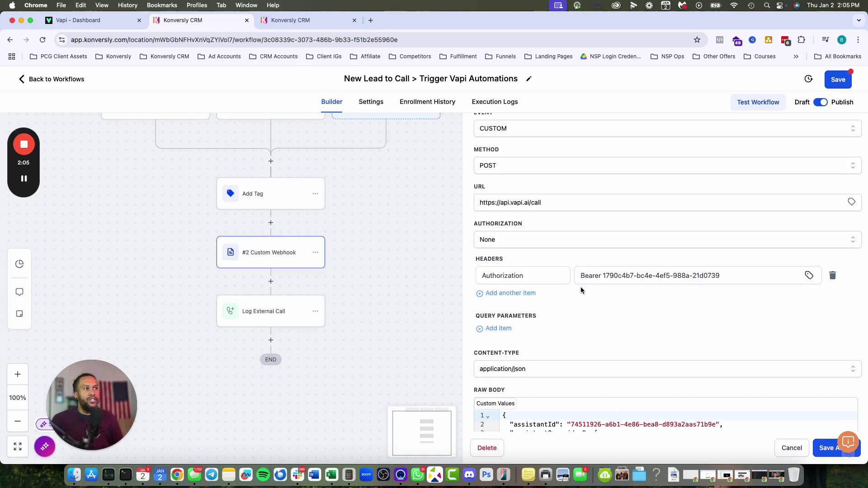
Scroll to and review the webhook's JSON request body
scroll(582, 289, down, 5)
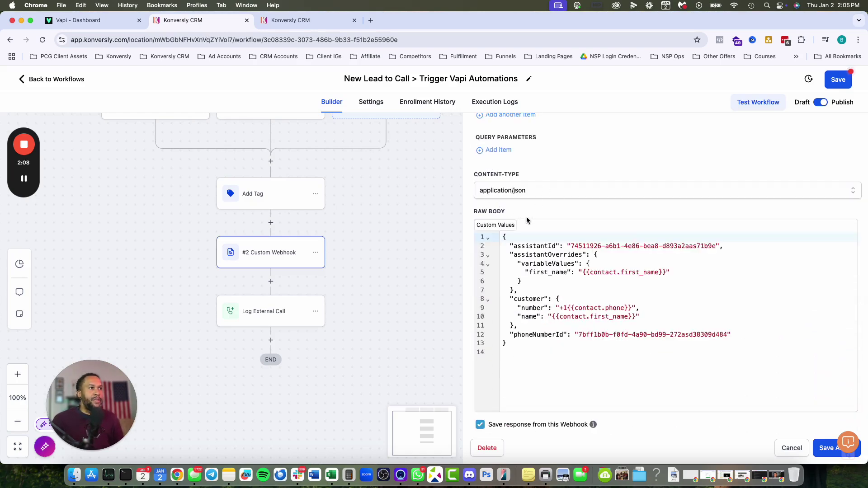
scroll(535, 345, down, 1)
drag(534, 346, 502, 211)
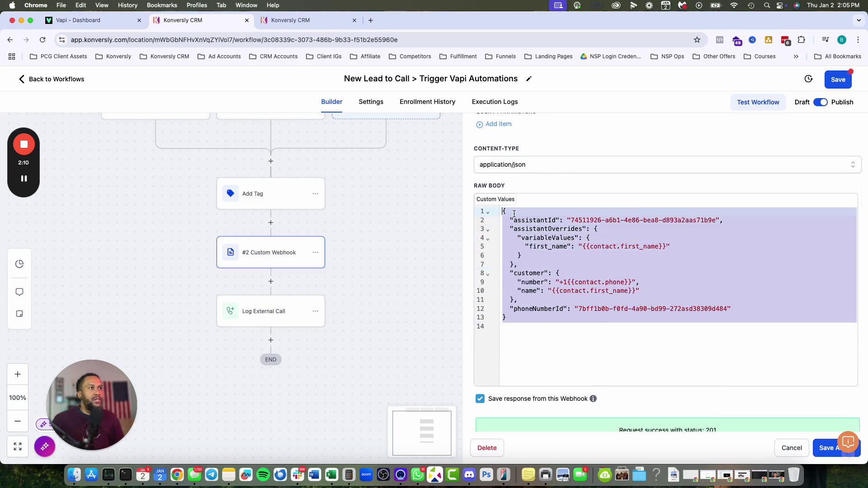
click(567, 276)
drag(563, 320, 715, 222)
Copy the Santa Claus Assistant ID in Vapi and return to the CRM webhook body
click(115, 22)
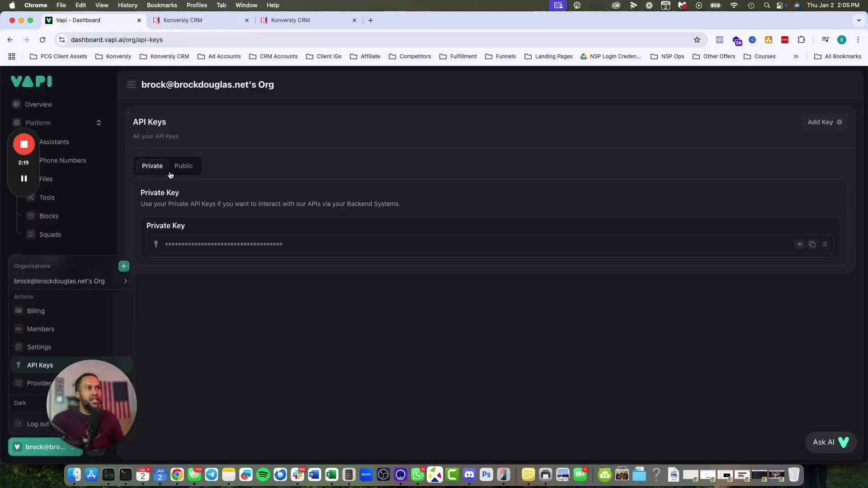
click(54, 142)
click(190, 233)
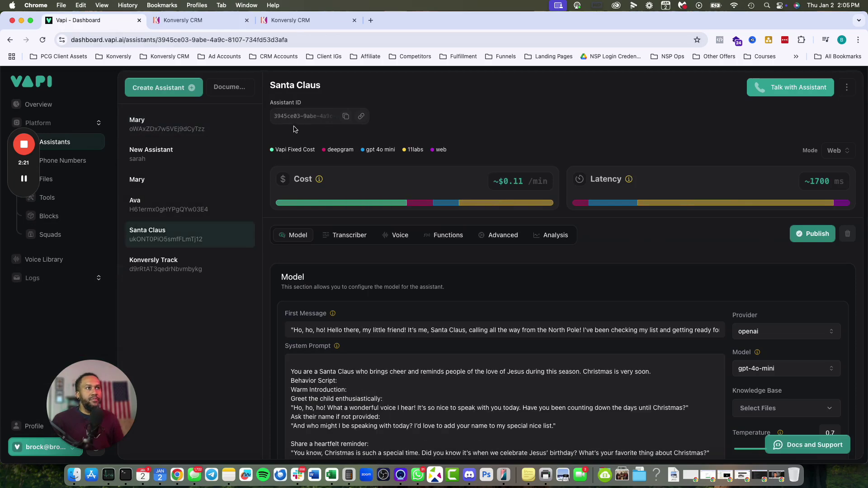
click(347, 116)
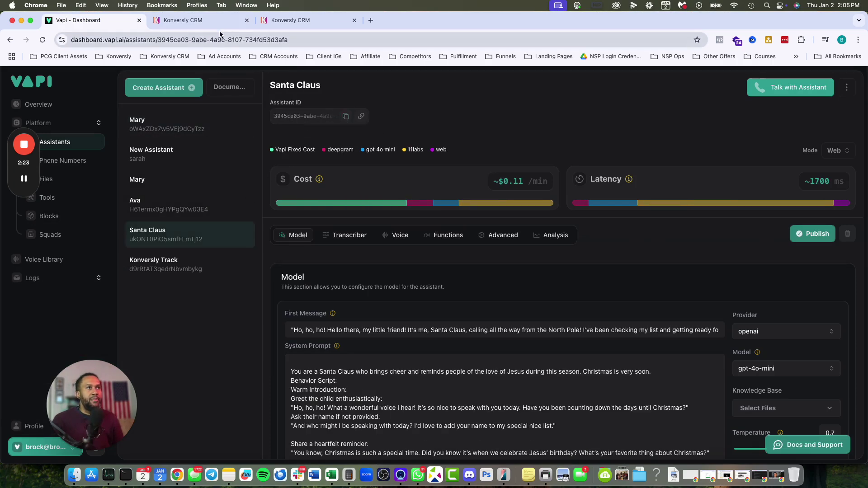
click(183, 20)
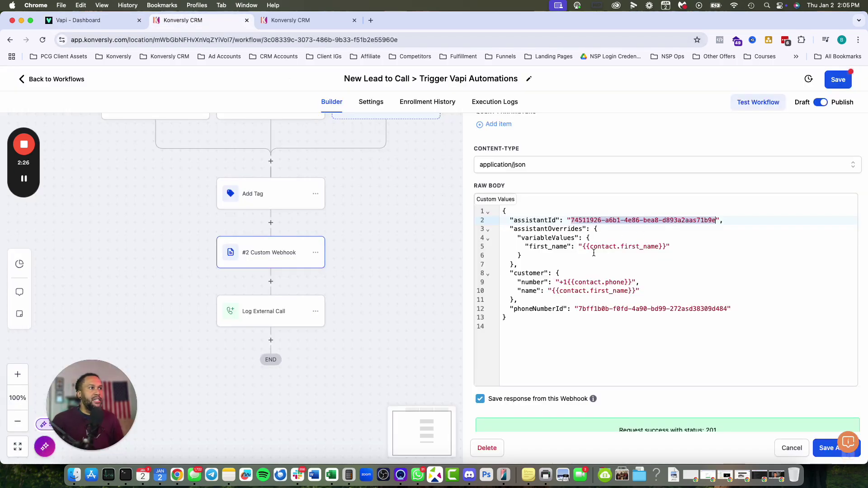
Add an "email": {{contact.email}} line below first_name in the webhook body
click(580, 247)
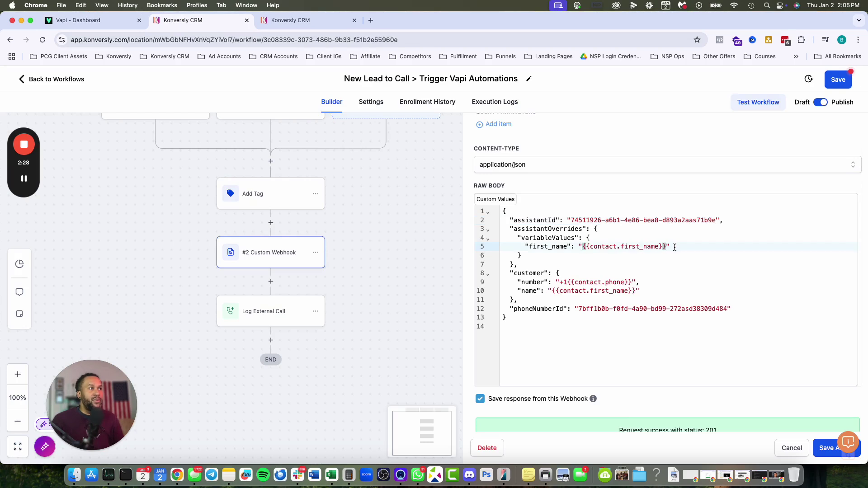
key(Return)
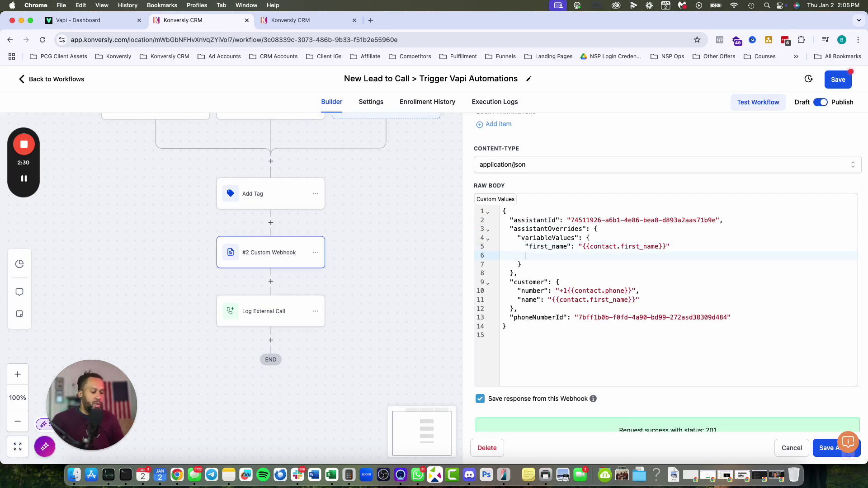
text("e)
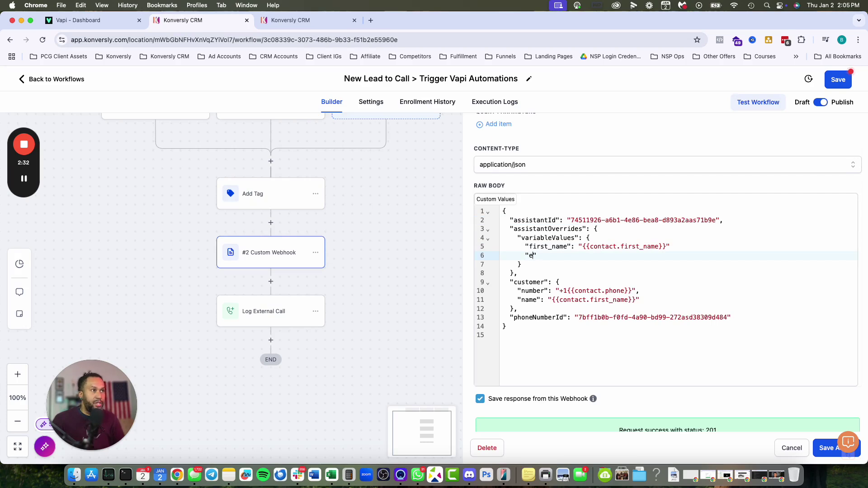
text(mail")
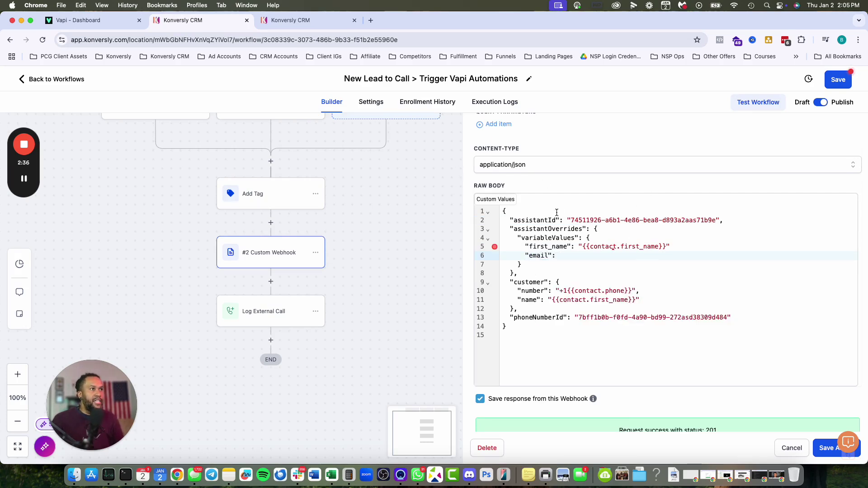
click(503, 201)
click(513, 232)
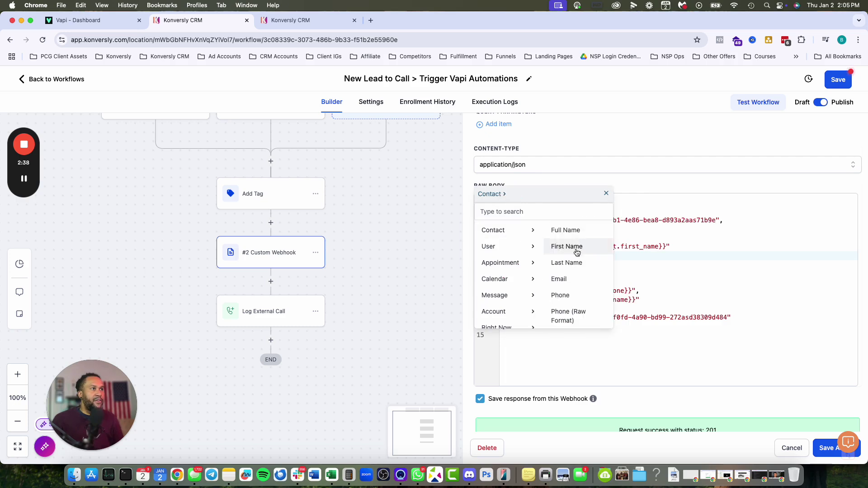
click(558, 280)
drag(638, 255, 558, 256)
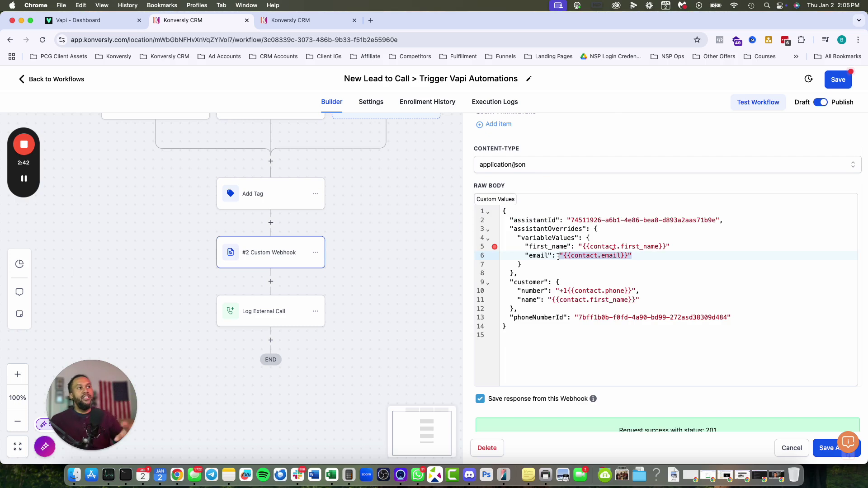
click(642, 264)
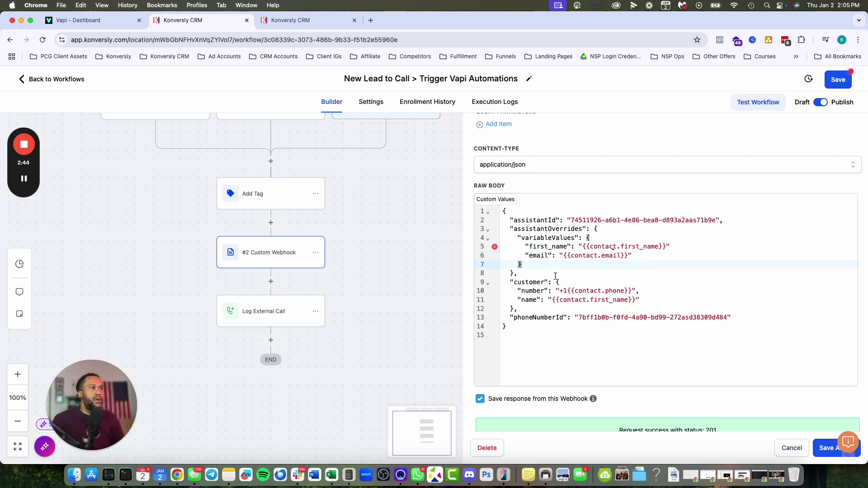
drag(634, 256, 503, 256)
Add a "number": line using the contact's Phone (Raw Format) after the +1 phone line
click(537, 284)
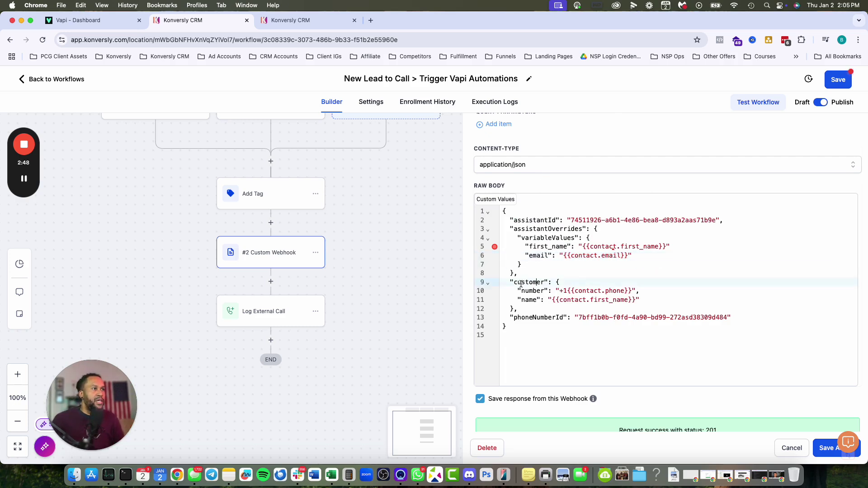
drag(700, 291, 626, 290)
click(561, 292)
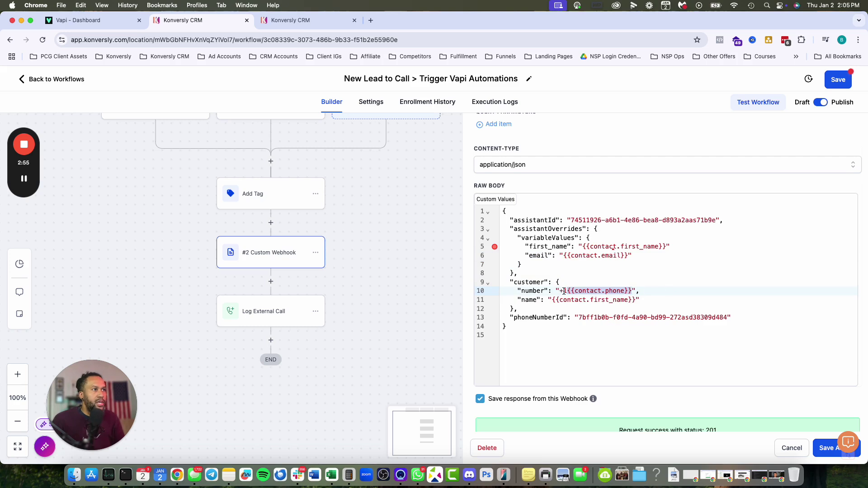
drag(567, 291, 561, 291)
click(668, 291)
key(Return)
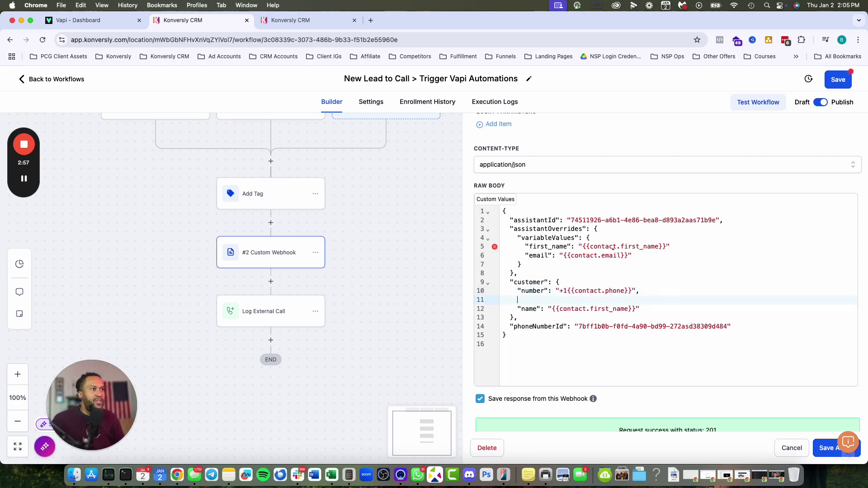
text("number":)
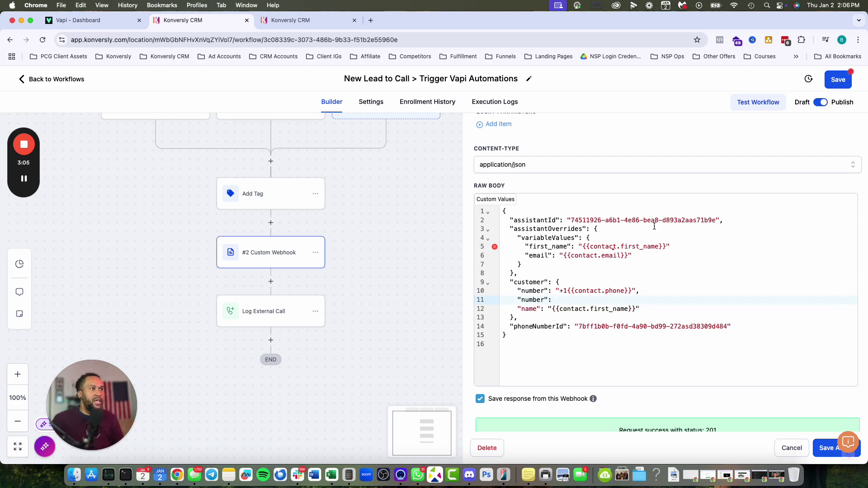
click(509, 199)
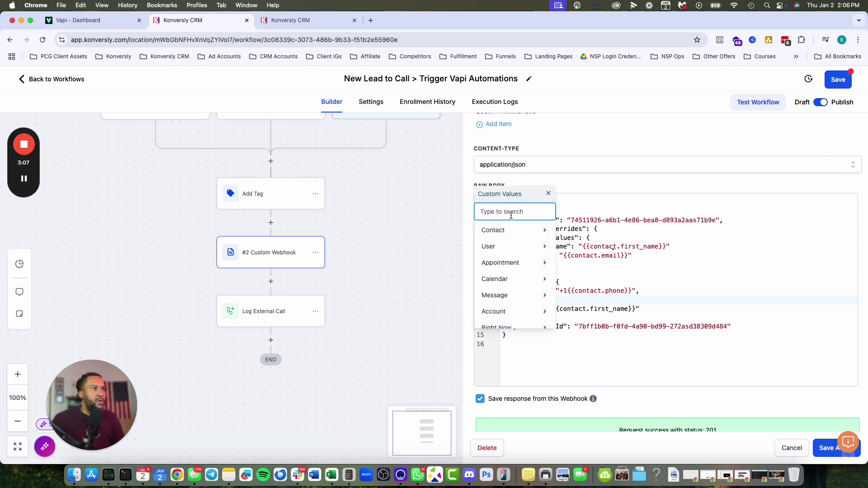
click(493, 230)
scroll(570, 265, down, 2)
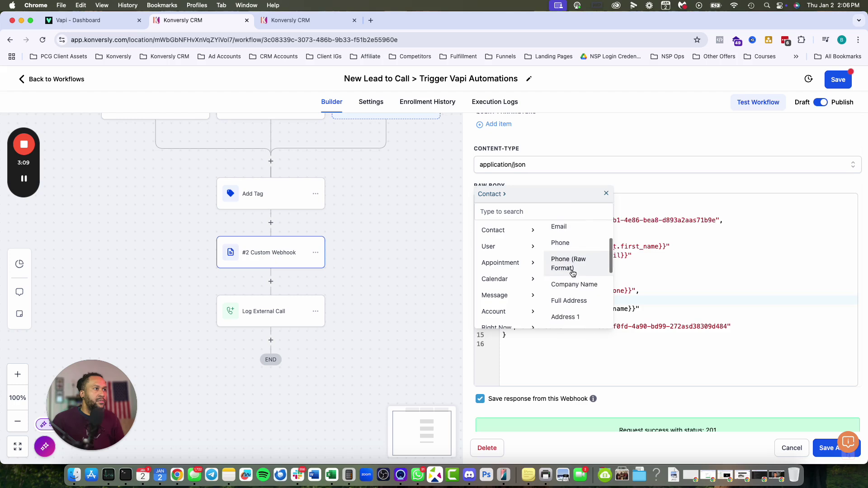
click(566, 266)
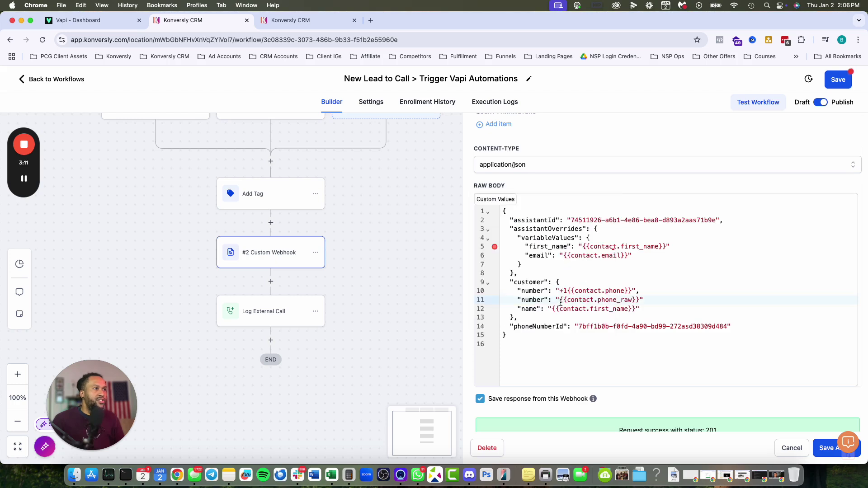
Delete the phone_raw number line, keeping only "+1{{contact.phone}}" beside the name field
drag(567, 291, 560, 292)
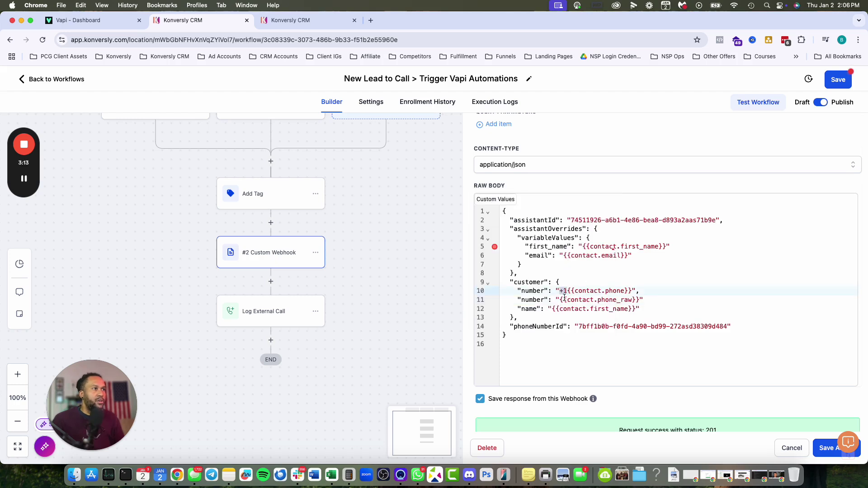
click(563, 299)
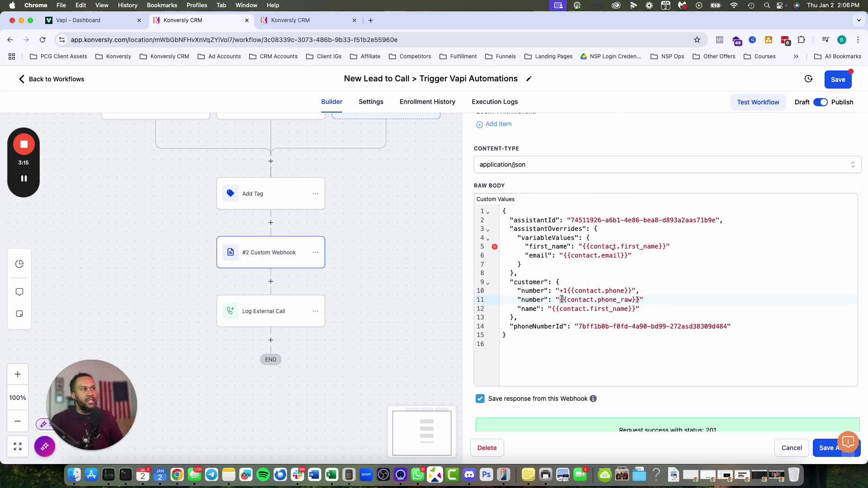
drag(568, 291, 561, 291)
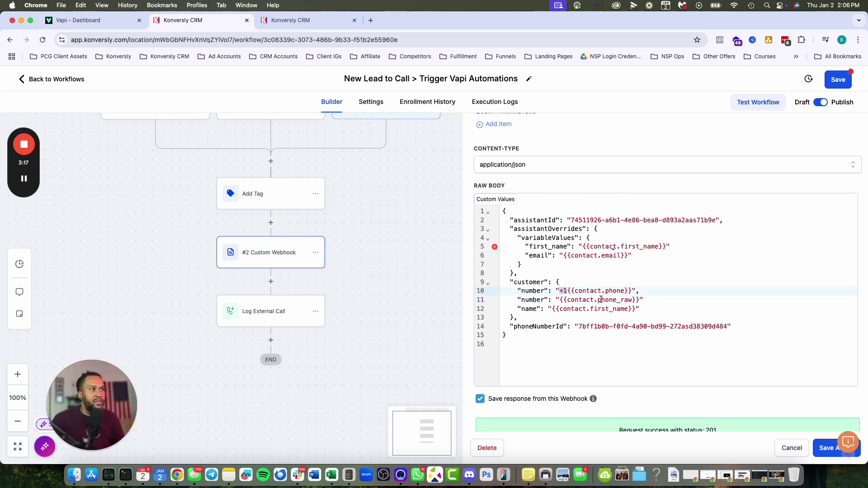
drag(644, 300, 551, 300)
click(649, 297)
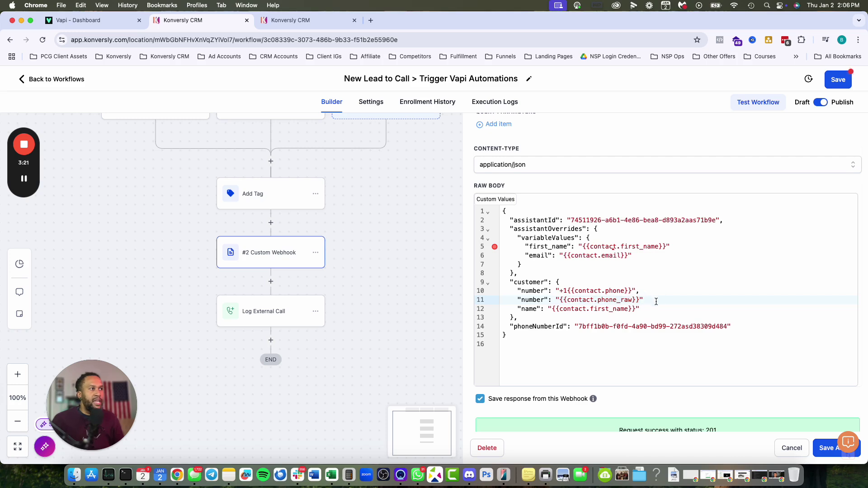
drag(657, 301, 484, 300)
key(BackSpace)
key(BackSpace)
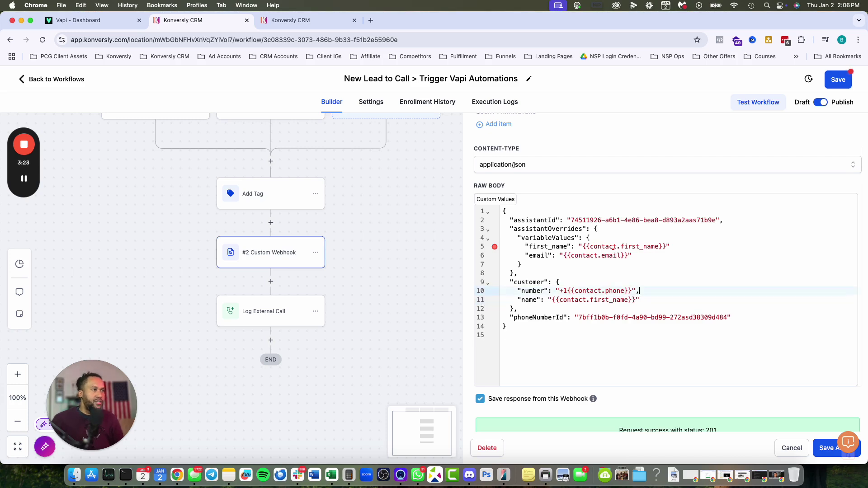
click(613, 302)
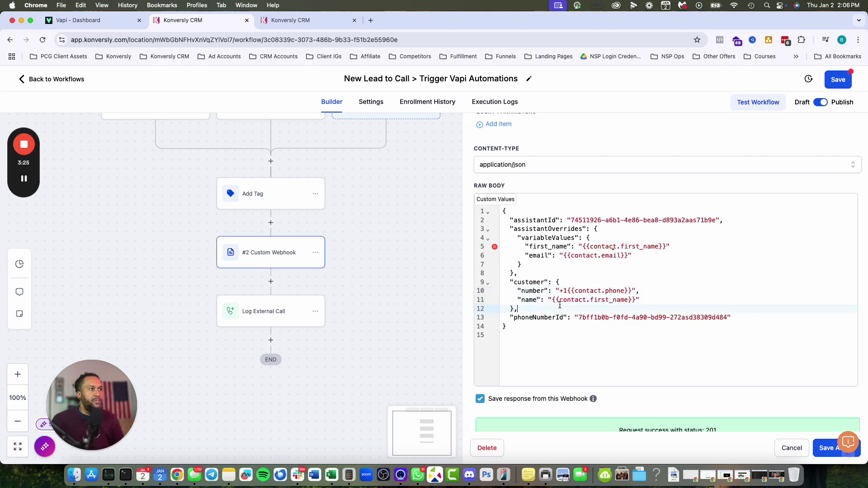
drag(549, 300, 638, 319)
click(583, 336)
Copy the Atlanta phone number's ID from Vapi's Phone Numbers page
click(99, 20)
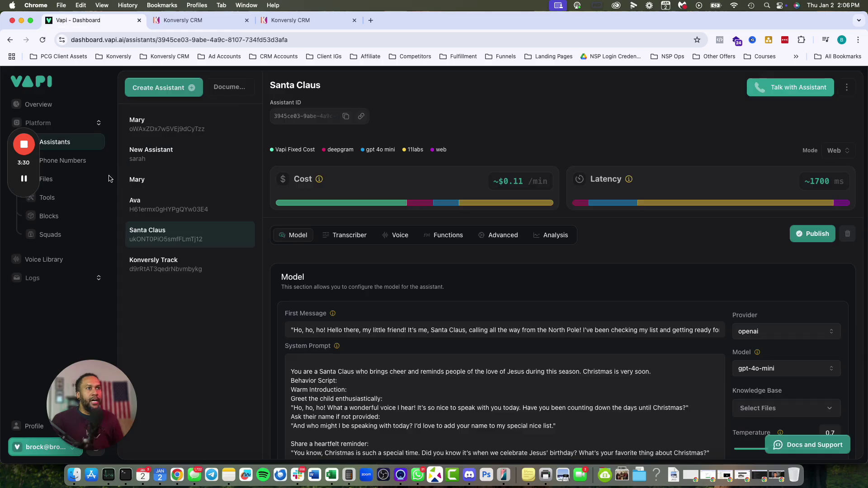
click(61, 160)
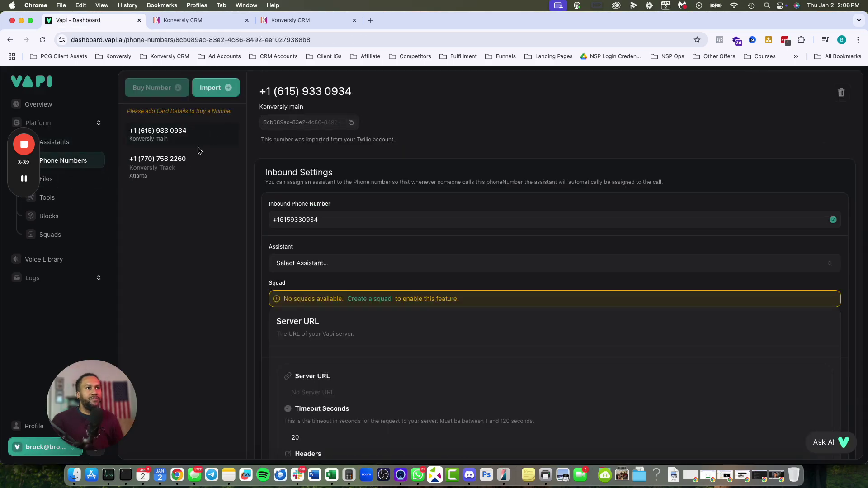
click(187, 164)
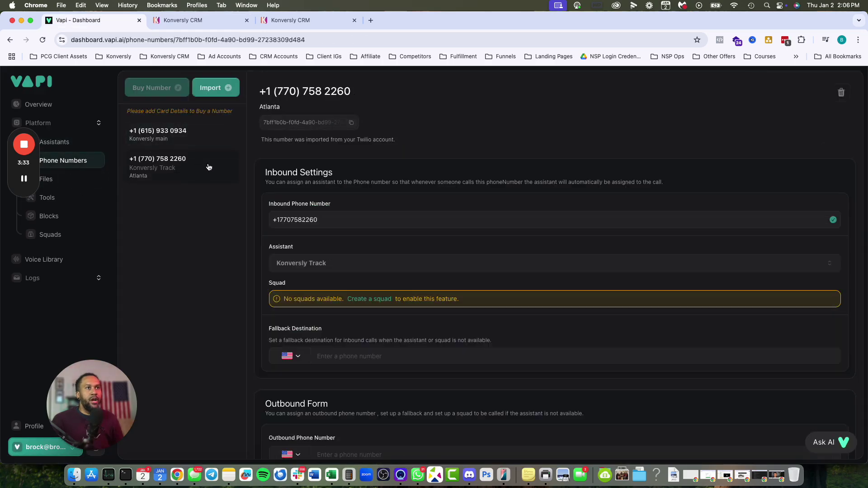
click(353, 123)
Start a fresh webhook test with the contact list open, then move to the CRM dashboard
click(199, 20)
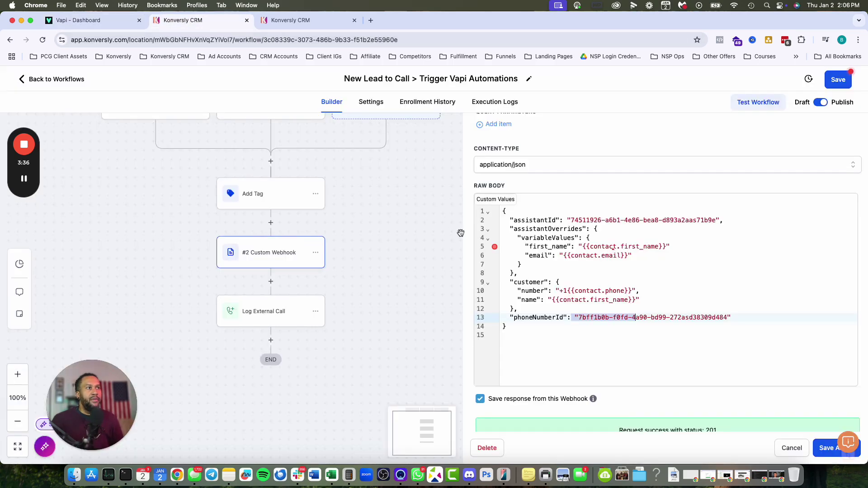
drag(605, 318, 686, 319)
scroll(649, 349, down, 3)
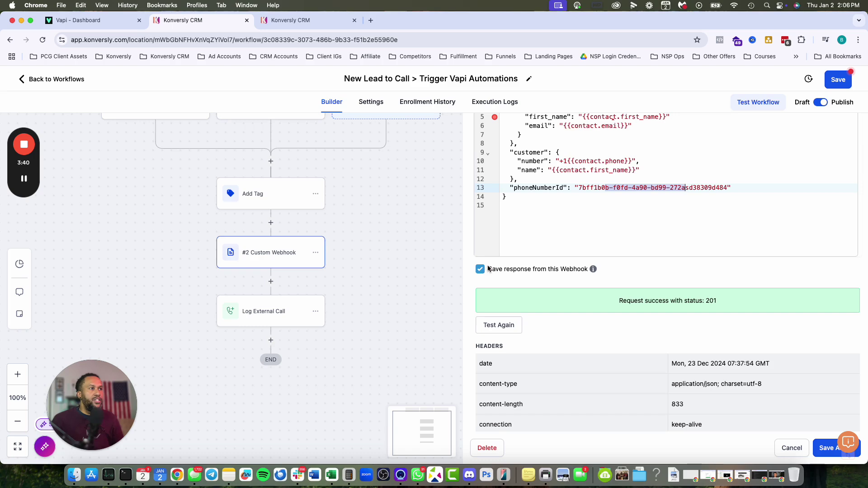
click(518, 328)
click(550, 387)
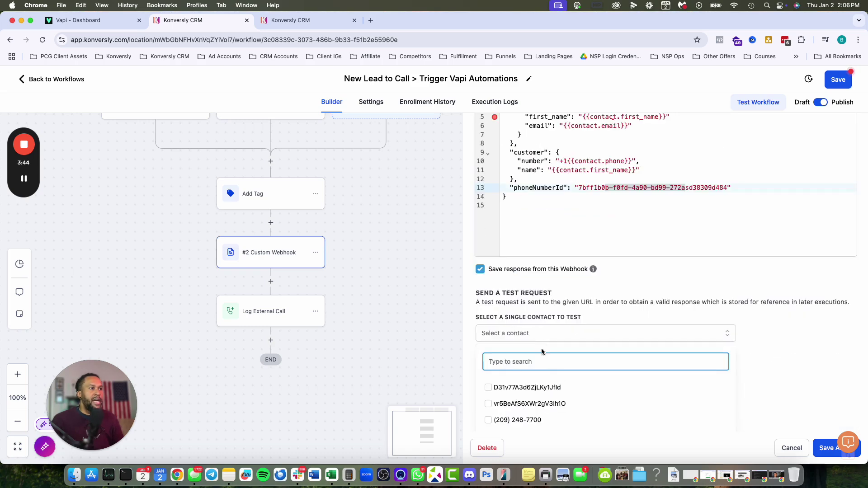
click(292, 22)
Open the first recently viewed contact from the global search
click(50, 132)
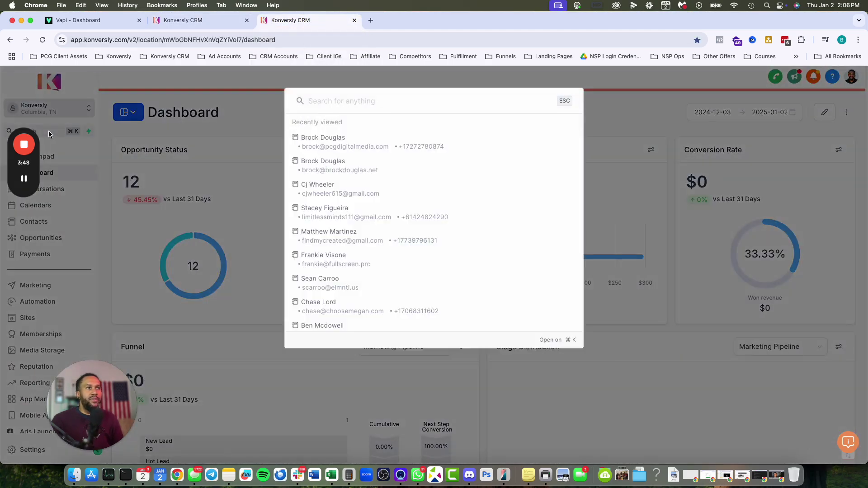
click(363, 142)
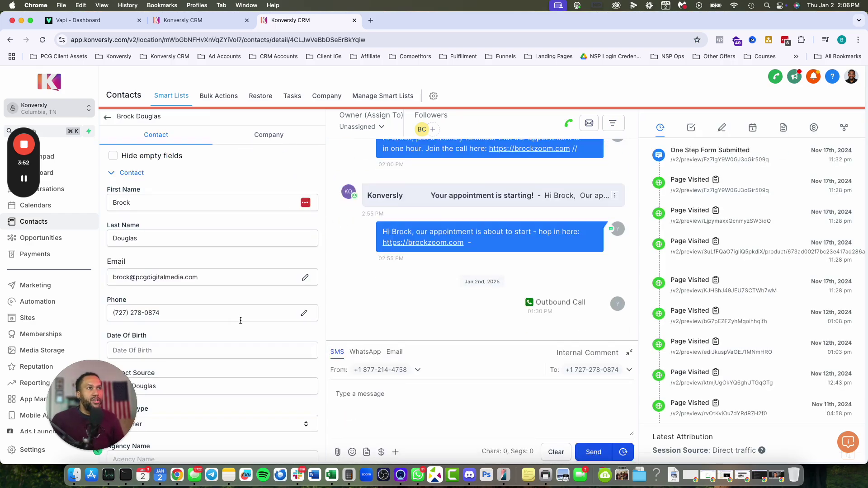
scroll(241, 321, down, 15)
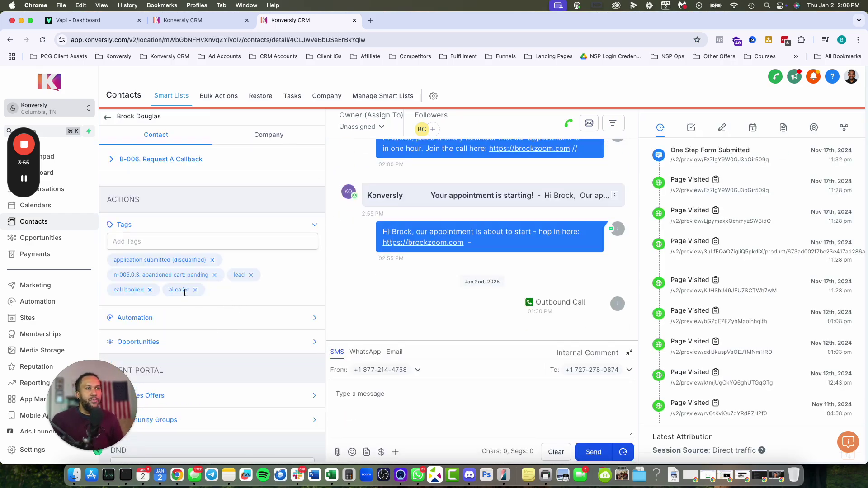
Remove and re-add the ai caller tag, then note the newly logged call
click(196, 290)
click(186, 241)
text(a)
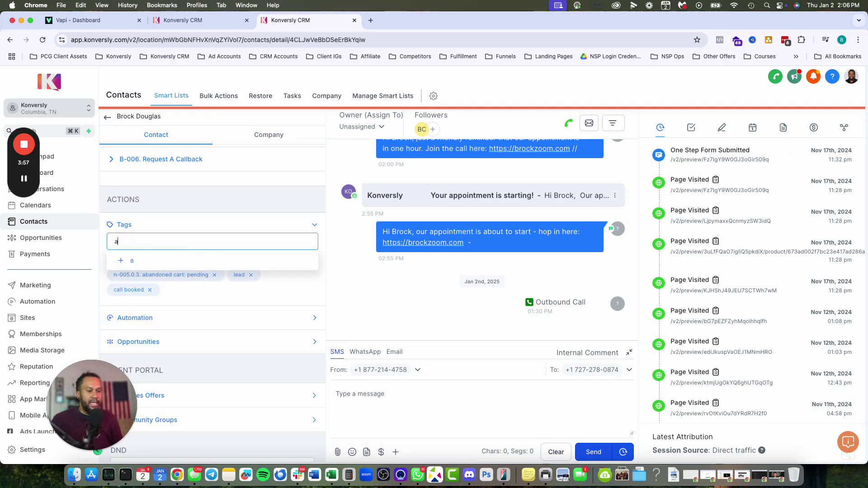
text(i caller)
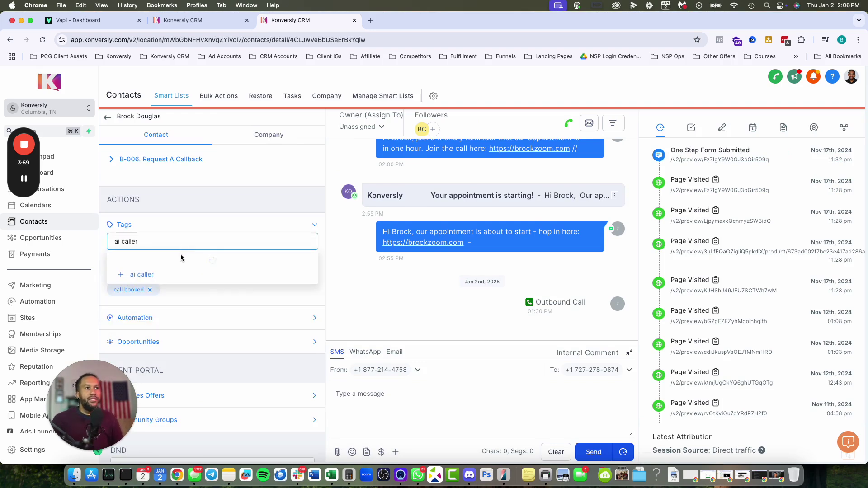
click(156, 266)
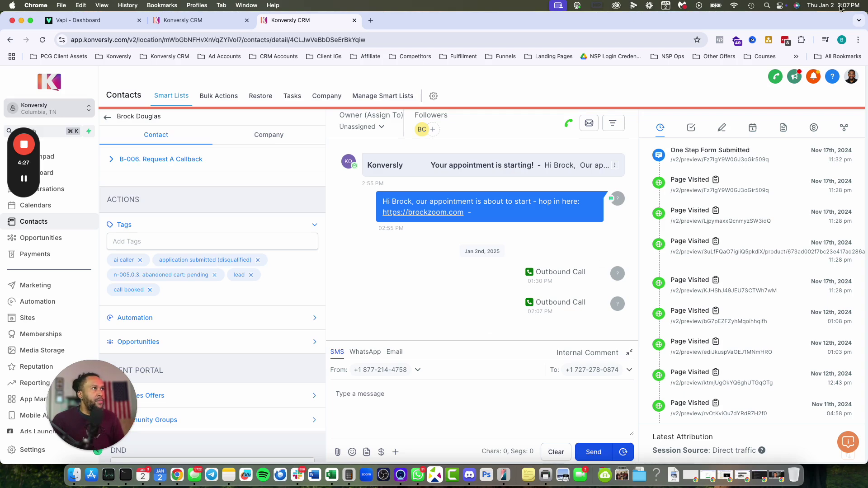
drag(526, 310, 554, 312)
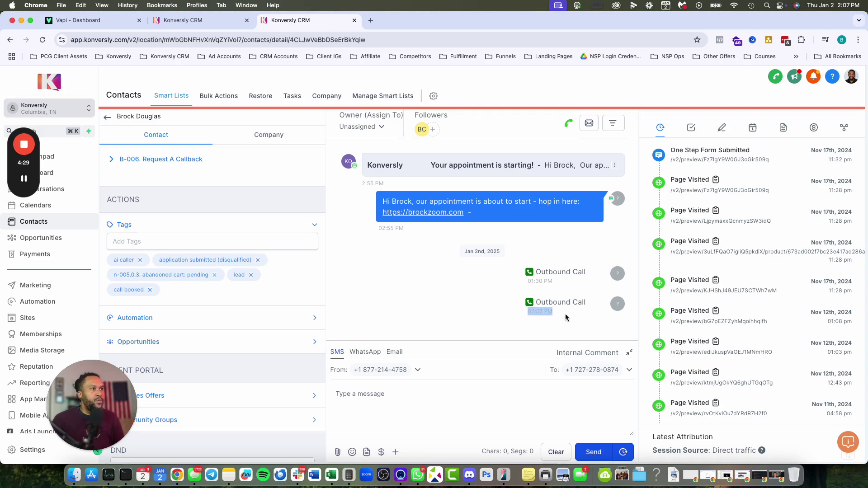
click(181, 20)
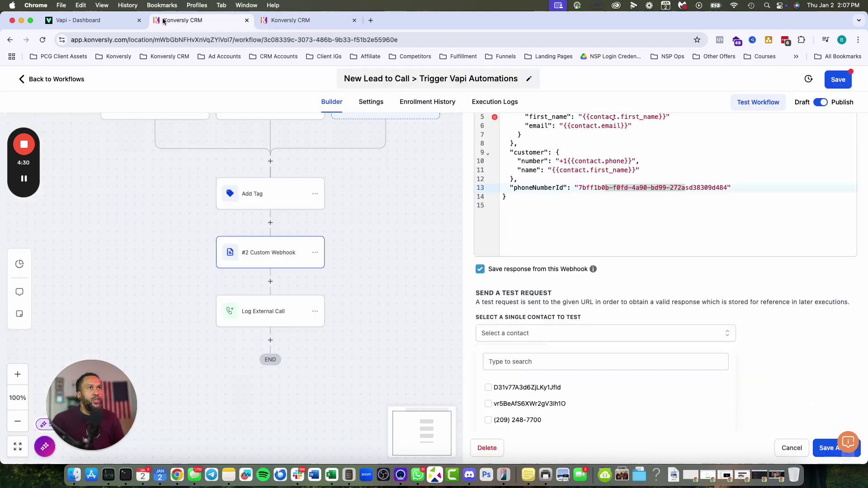
Open Log External Call, then add a step after it and search actions for 'log e'
click(279, 318)
scroll(772, 209, down, 3)
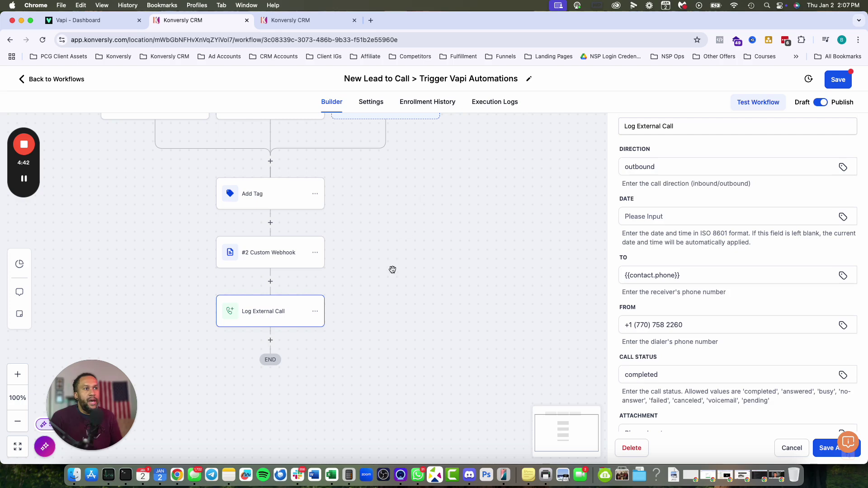
scroll(683, 335, down, 1)
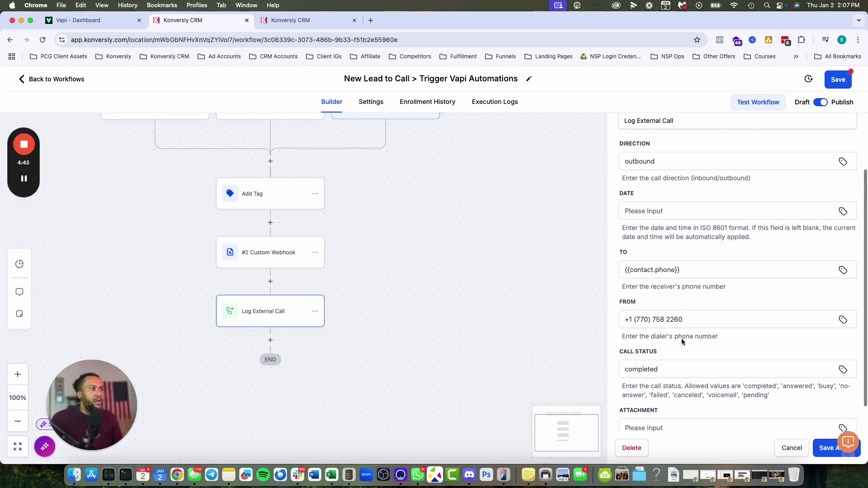
scroll(660, 277, up, 1)
click(271, 340)
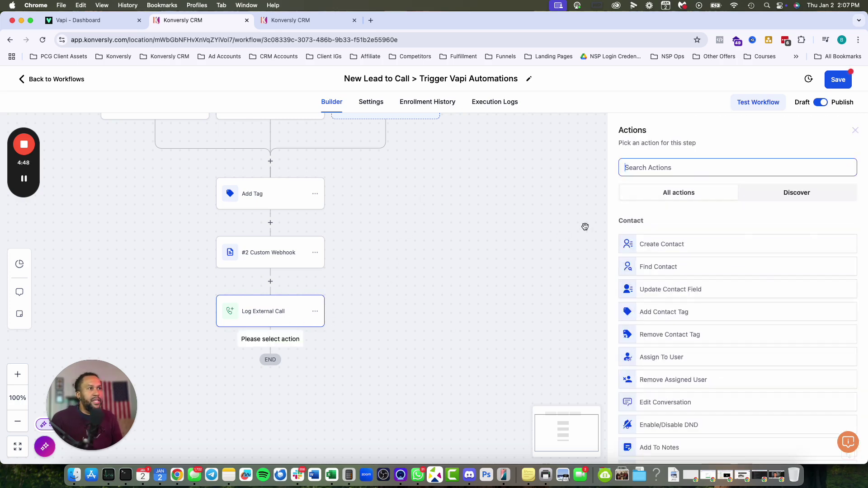
click(713, 162)
text(log e)
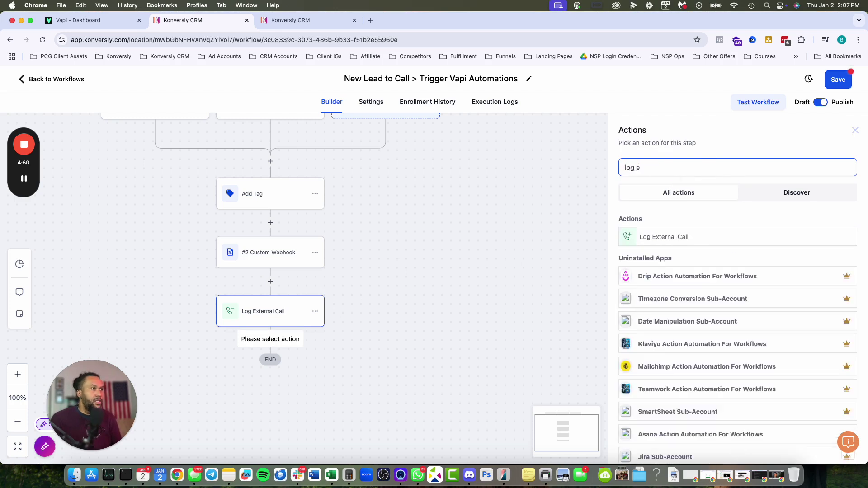
Review Log External Call's outbound direction, contact-phone recipient, from number and completed status
click(252, 316)
drag(652, 236, 613, 239)
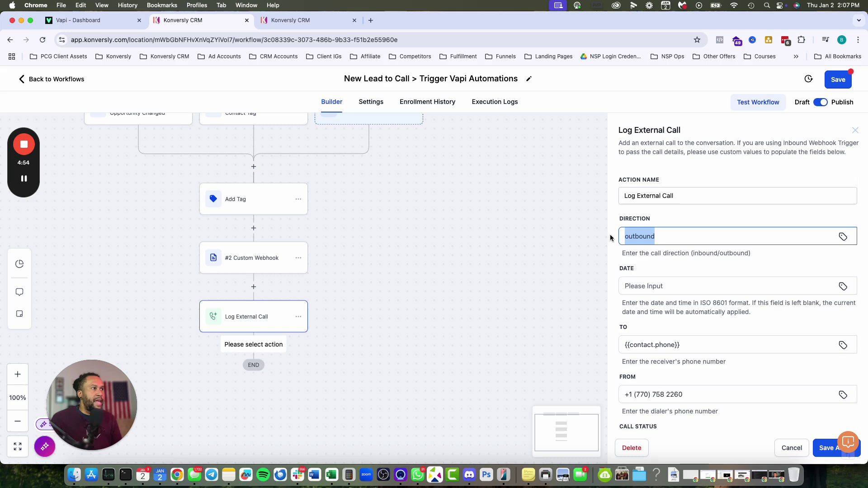
click(741, 255)
scroll(732, 253, down, 2)
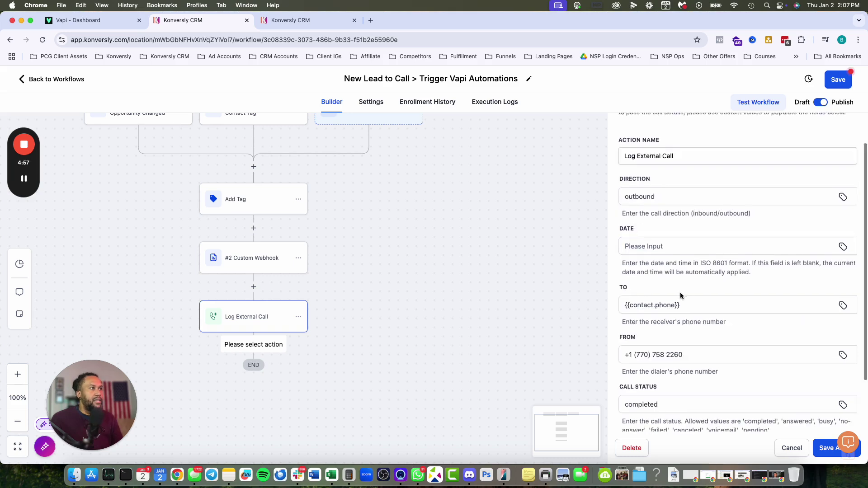
scroll(665, 256, down, 2)
drag(681, 257, 625, 258)
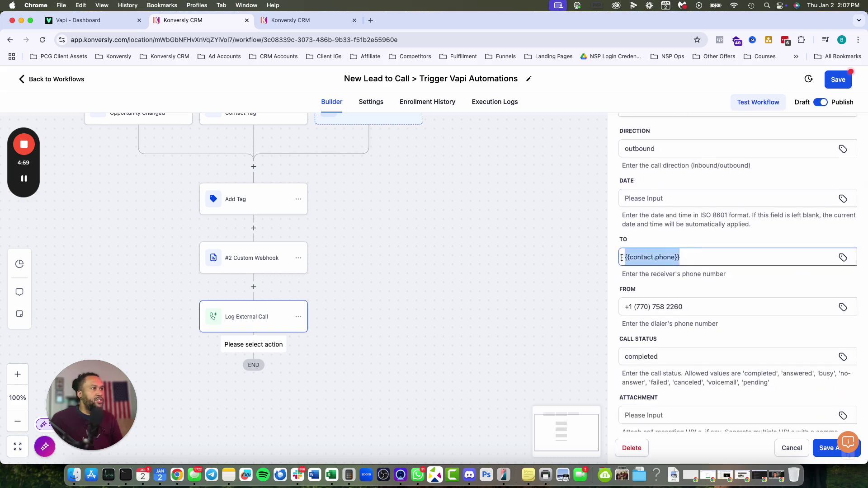
drag(712, 307, 619, 303)
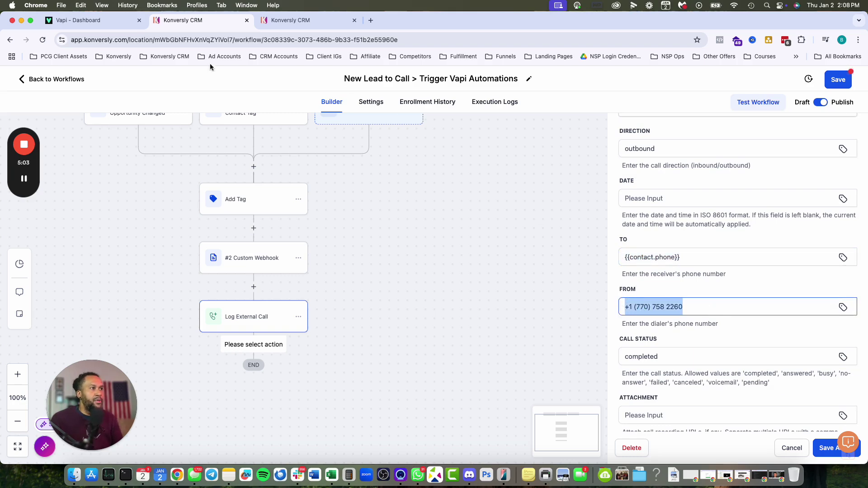
scroll(646, 312, down, 1)
double_click(649, 341)
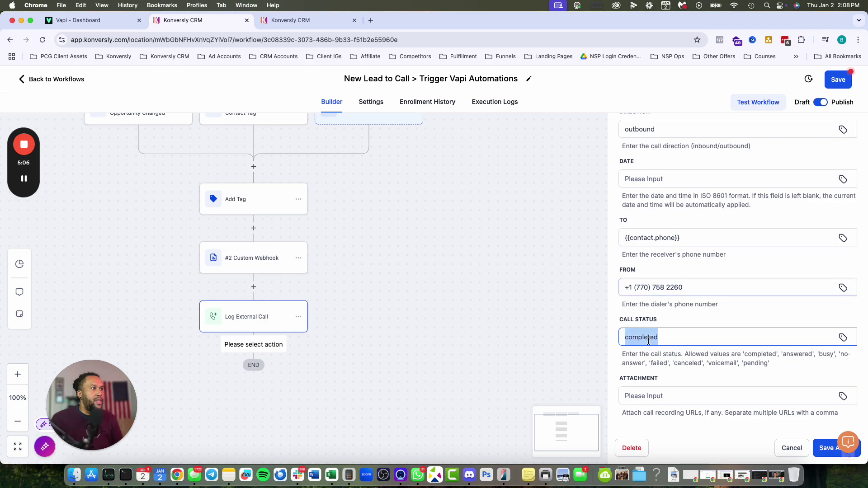
drag(656, 325, 603, 321)
click(639, 349)
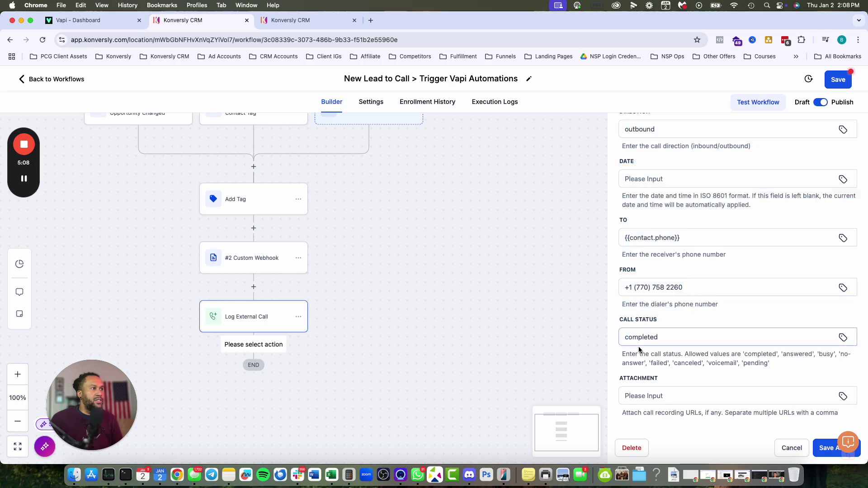
Check the contact's logged outbound call Details show it completed via the workflow
click(332, 20)
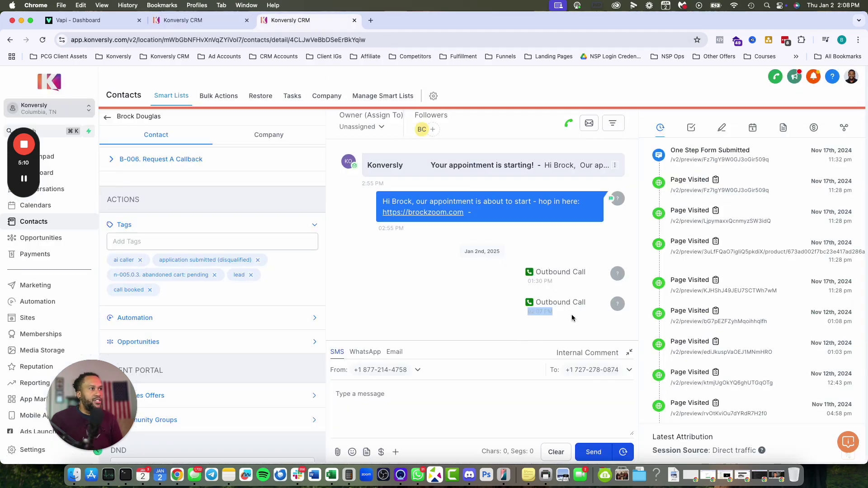
click(600, 303)
click(579, 318)
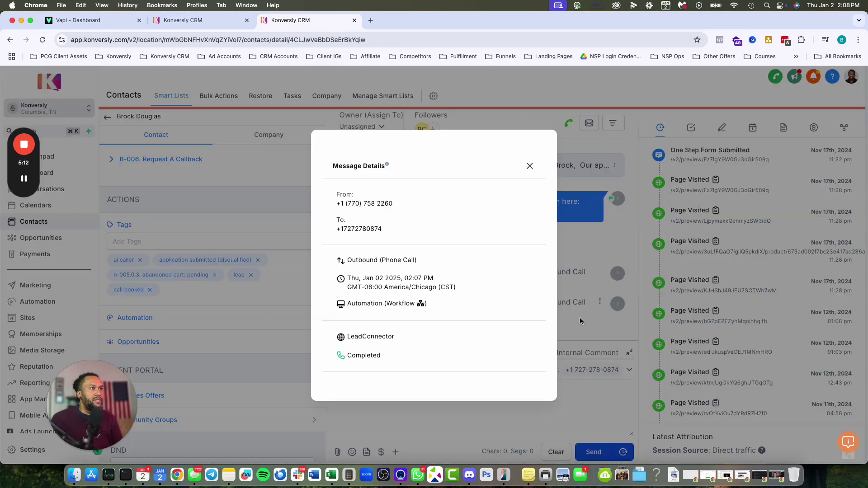
click(530, 165)
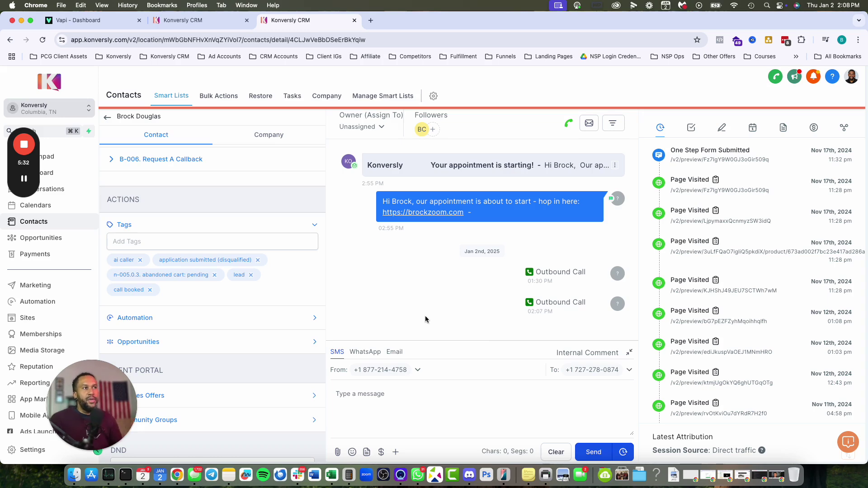
click(199, 20)
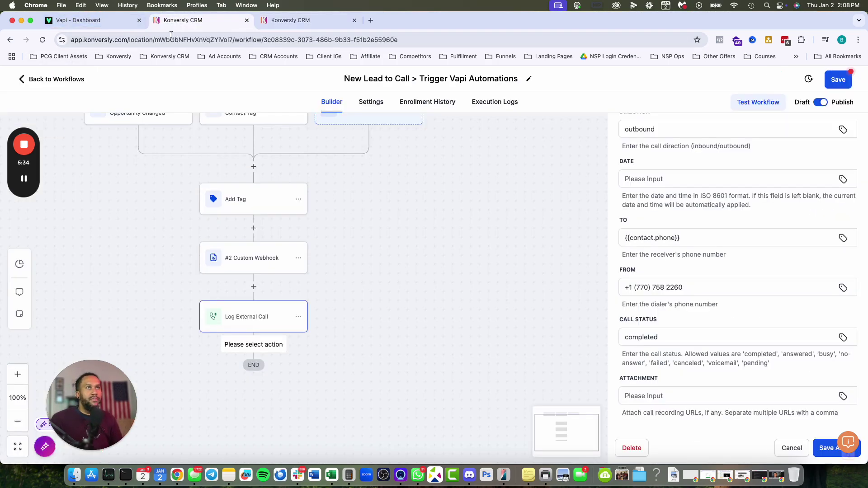